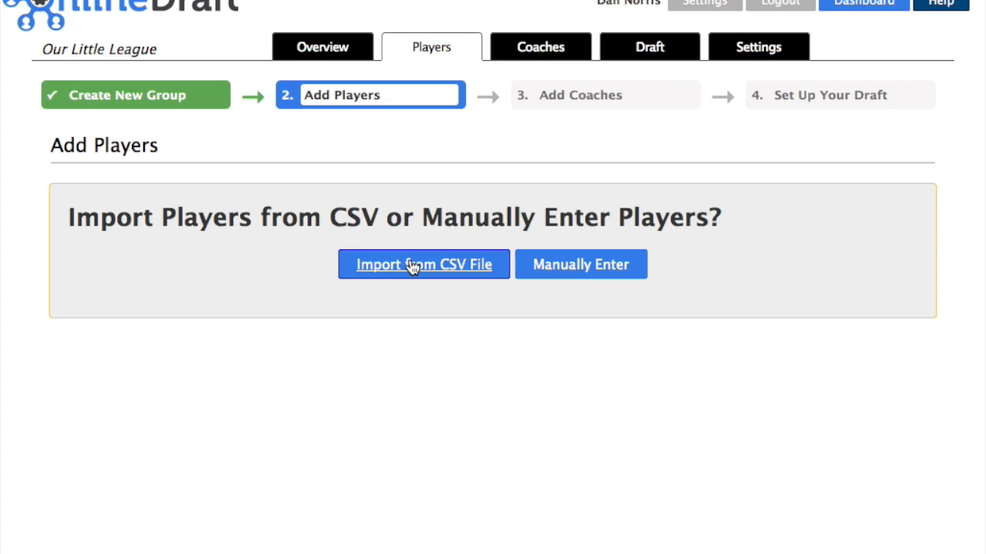
Open the Import from CSV File page and read its help on the required spreadsheet columns
click(413, 266)
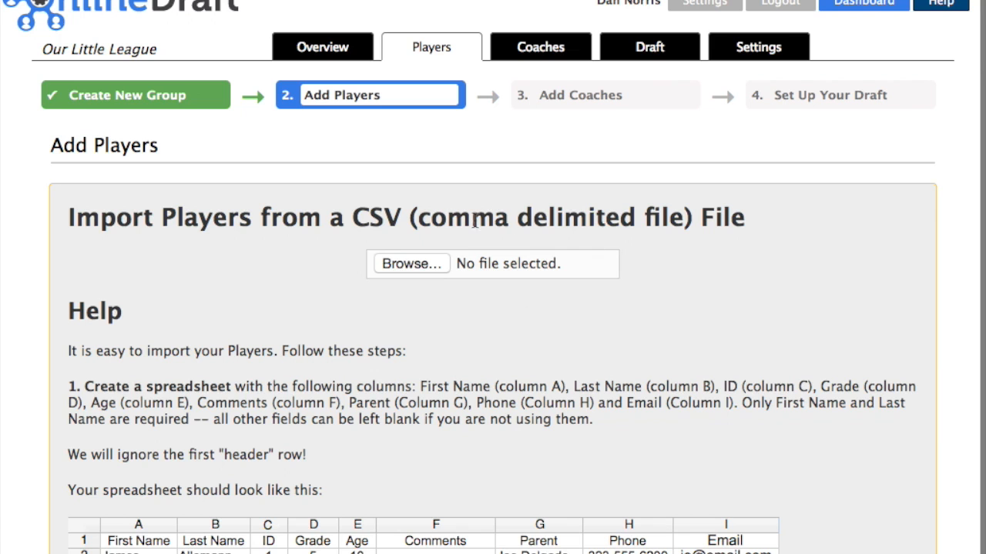
scroll(367, 323, down, 5)
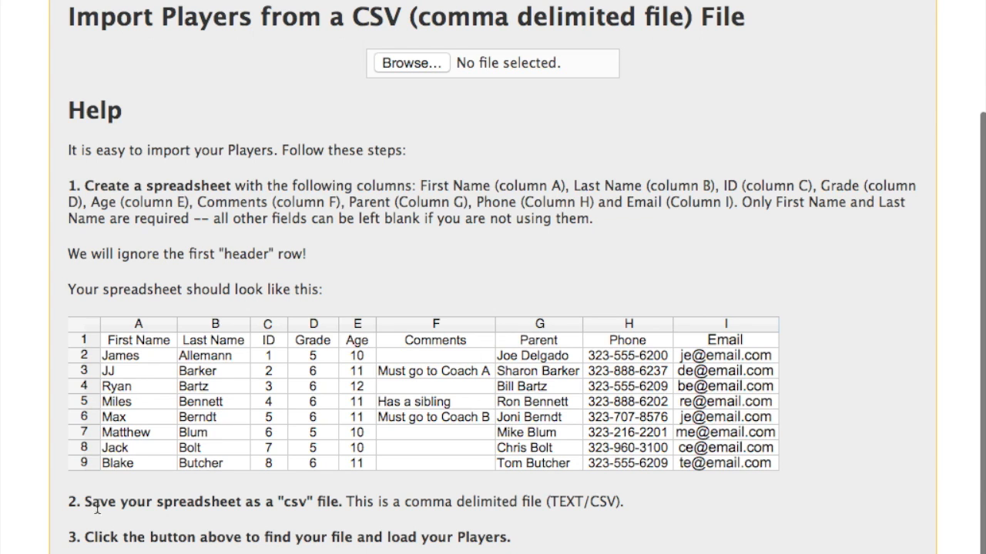
scroll(96, 519, down, 1)
Look over the player rows in Sample Player Draft Data.xlsx in OpenOffice Calc
scroll(96, 518, down, 1)
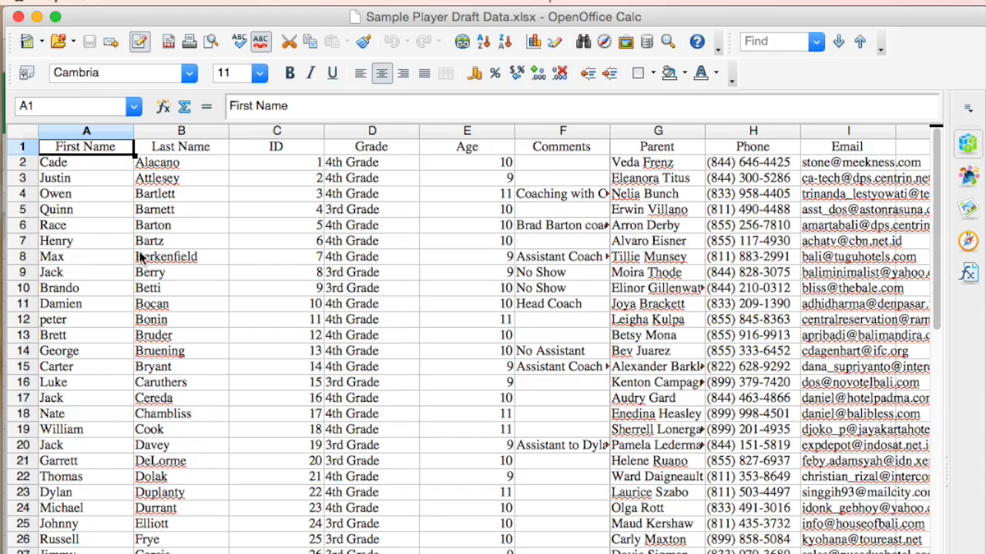
scroll(141, 257, down, 13)
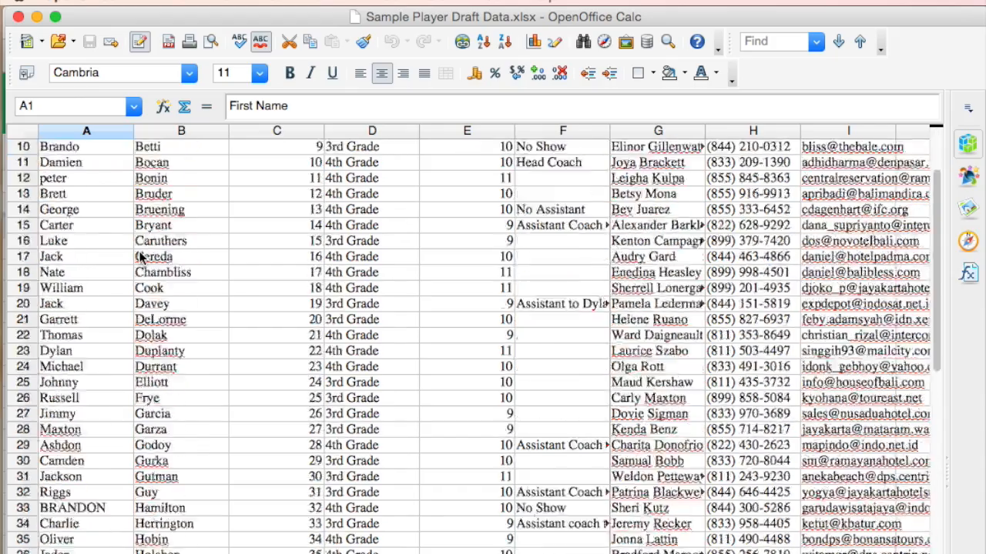
scroll(141, 258, up, 13)
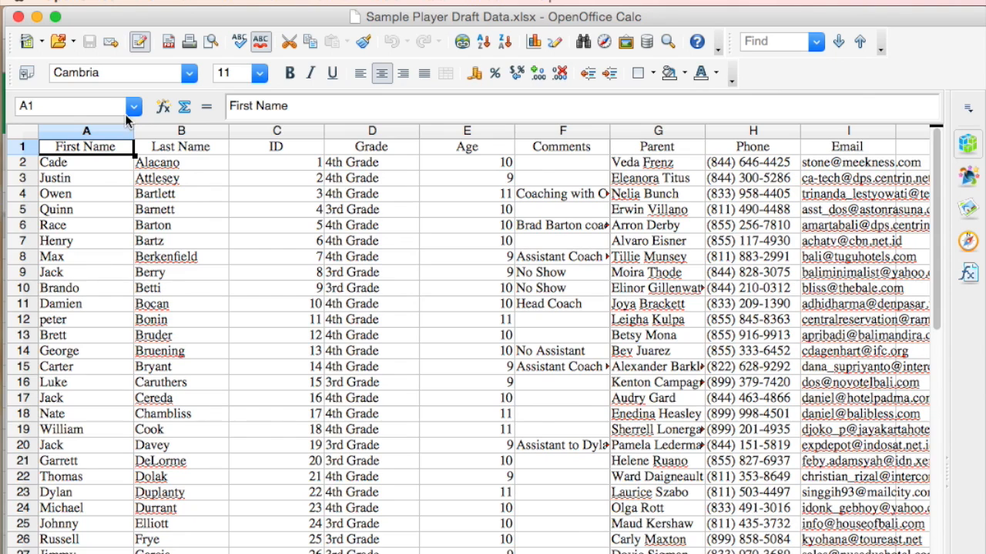
click(152, 2)
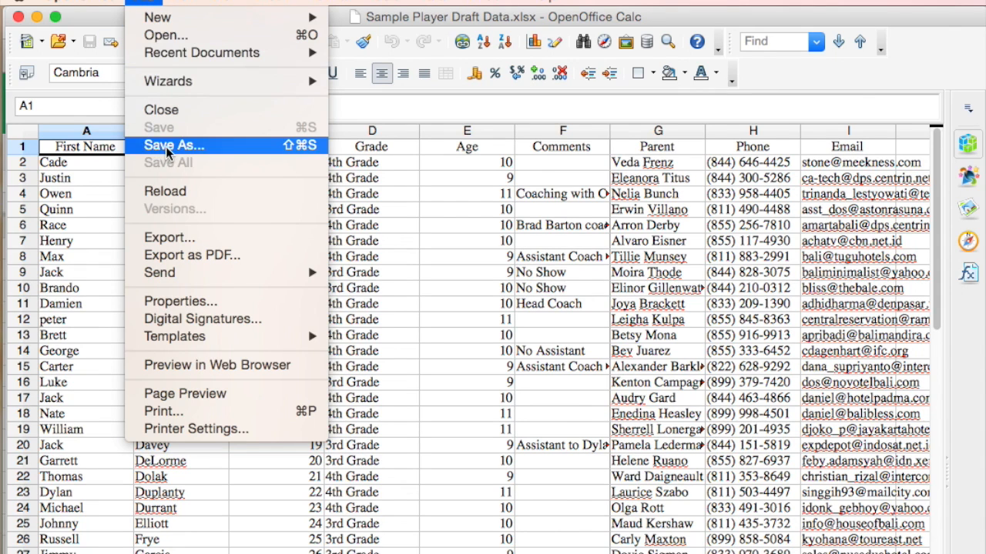
Save the spreadsheet to Downloads as Sample Player Draft Data in Text CSV (.csv) format
click(158, 146)
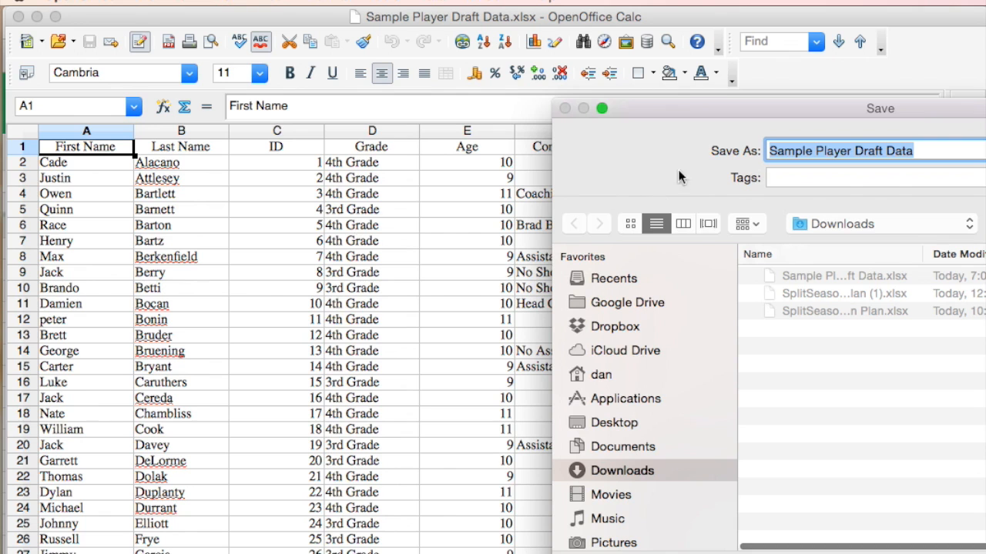
drag(722, 113, 339, 17)
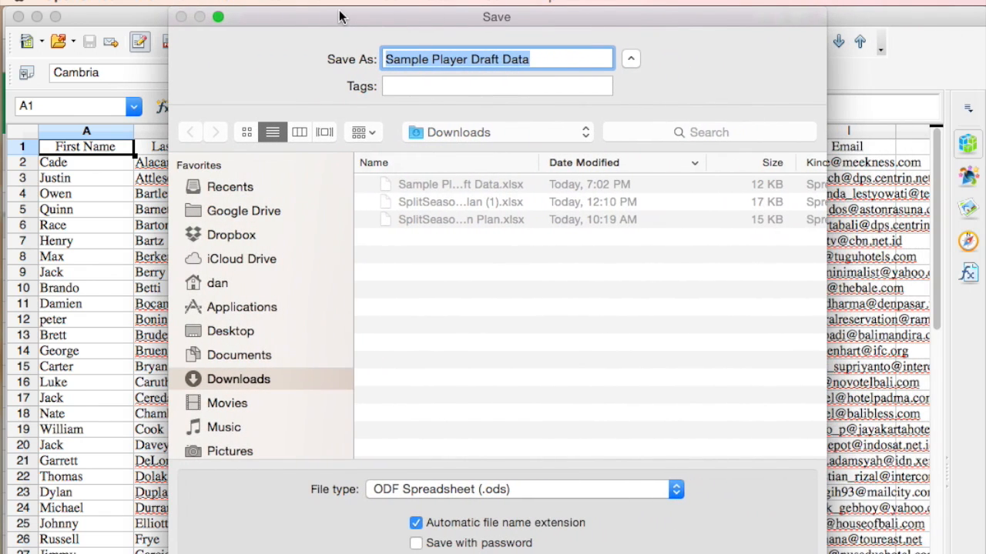
click(504, 494)
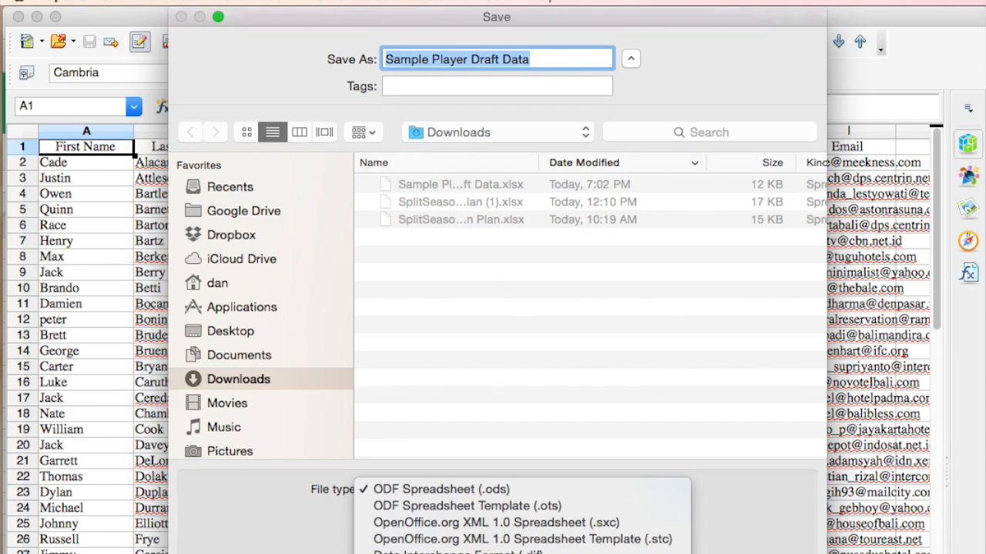
click(432, 551)
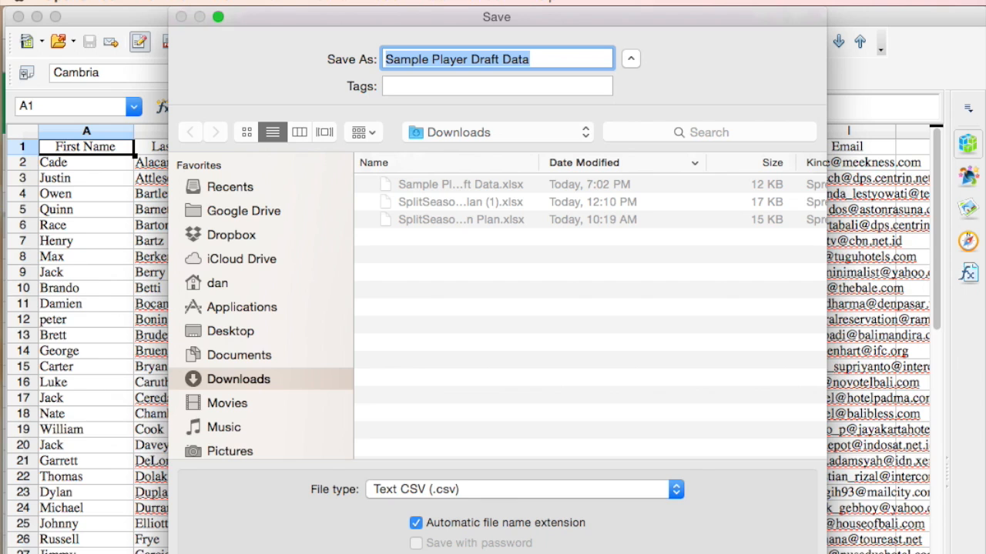
scroll(475, 255, up, 5)
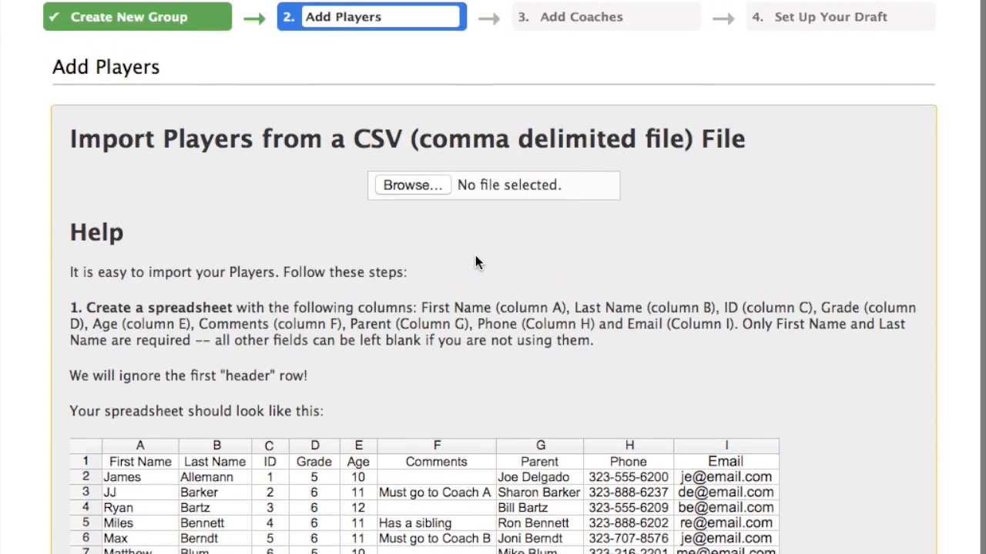
Load Sample Player Draft Data.csv from Downloads into OnlineDraft's editable import table
scroll(475, 260, up, 1)
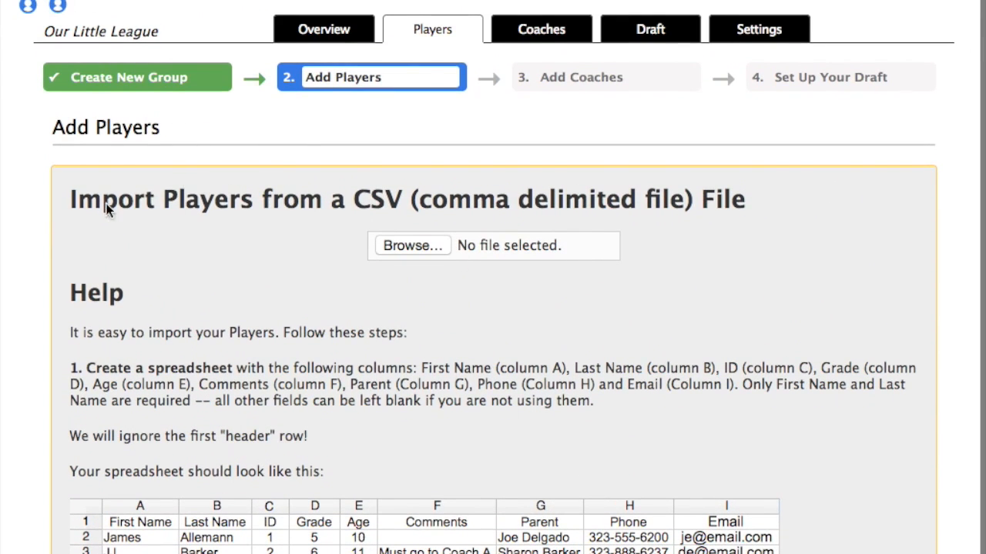
click(413, 245)
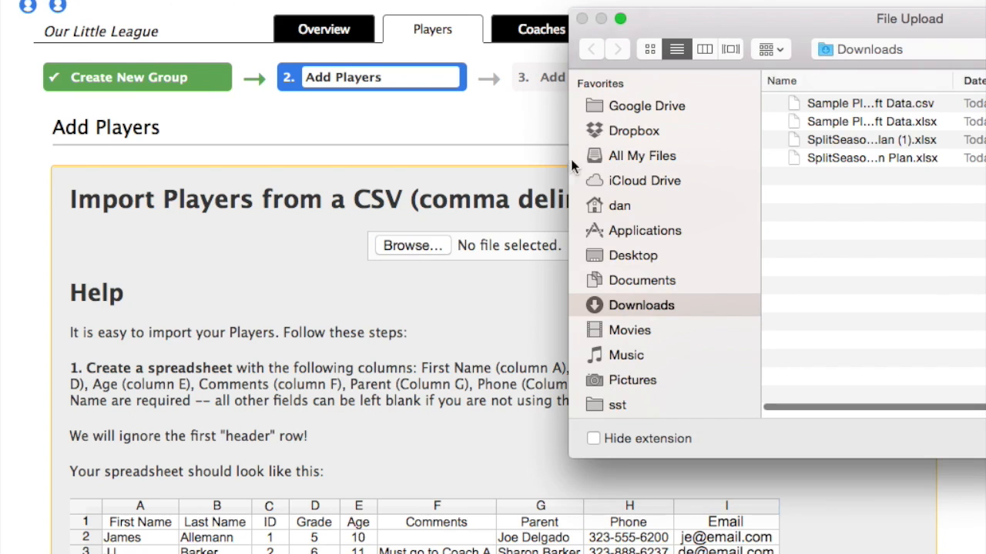
drag(802, 27, 322, 5)
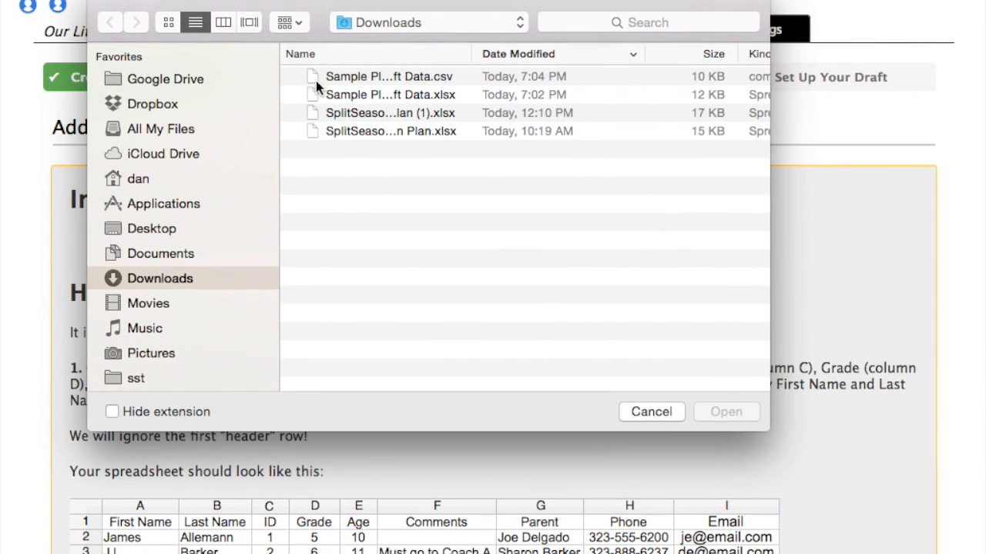
drag(472, 54, 593, 55)
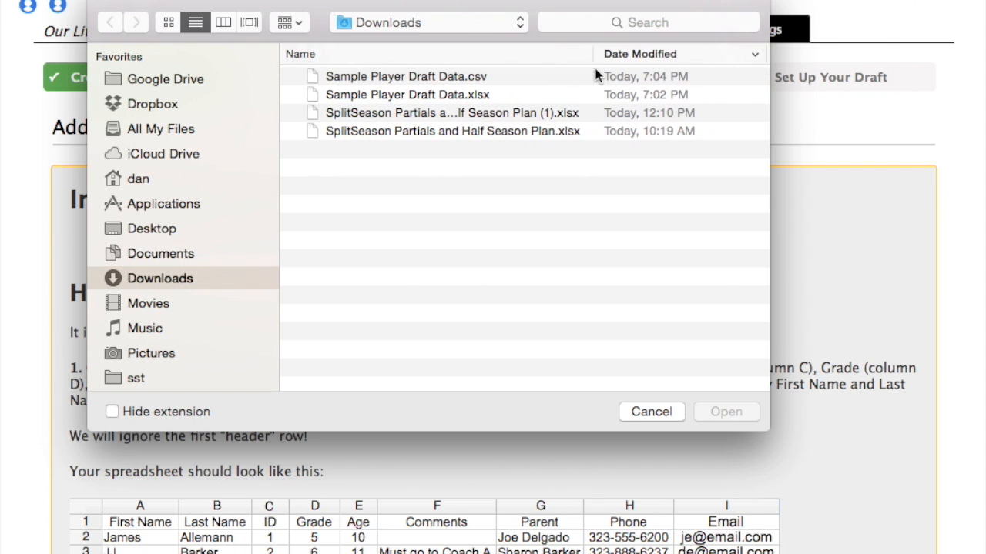
click(369, 76)
double_click(368, 76)
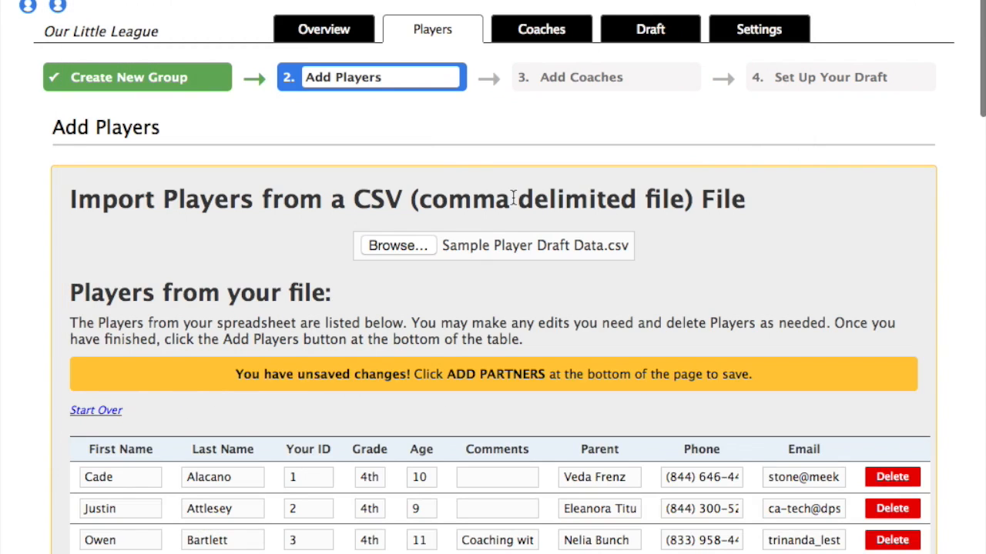
Add comment 'a new comment' to player 1, rename player 2 to Luke, and amend player 9's first name
scroll(639, 308, down, 3)
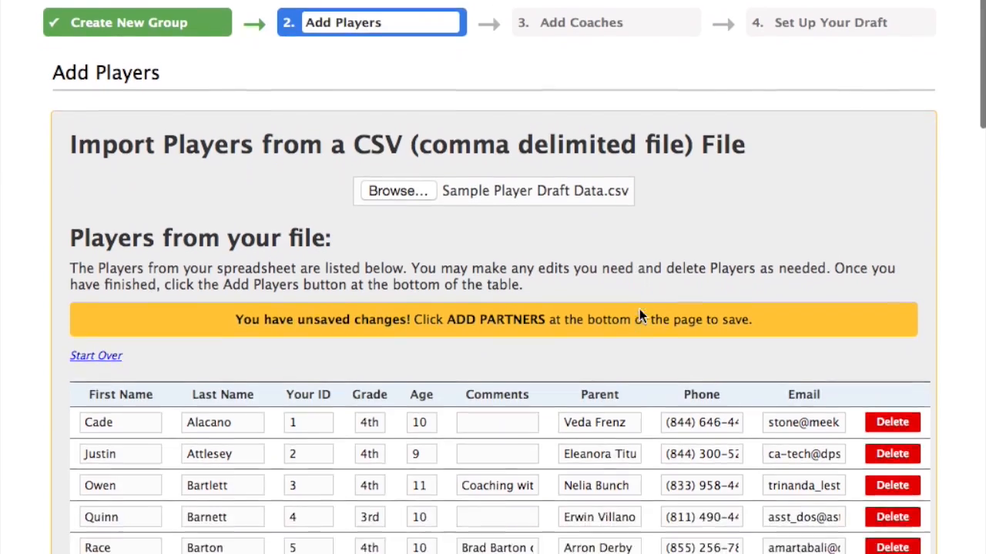
scroll(639, 308, down, 3)
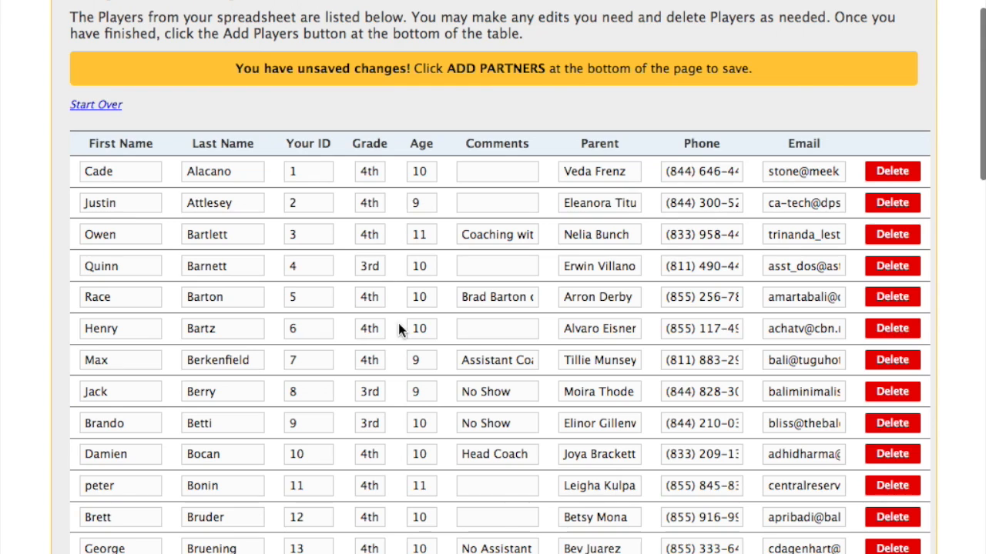
click(485, 169)
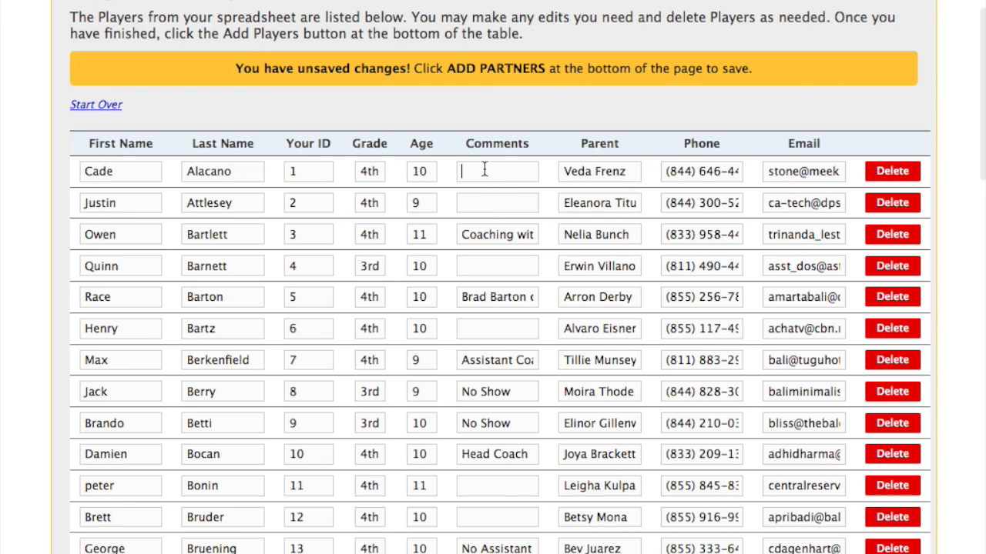
text(a new comment)
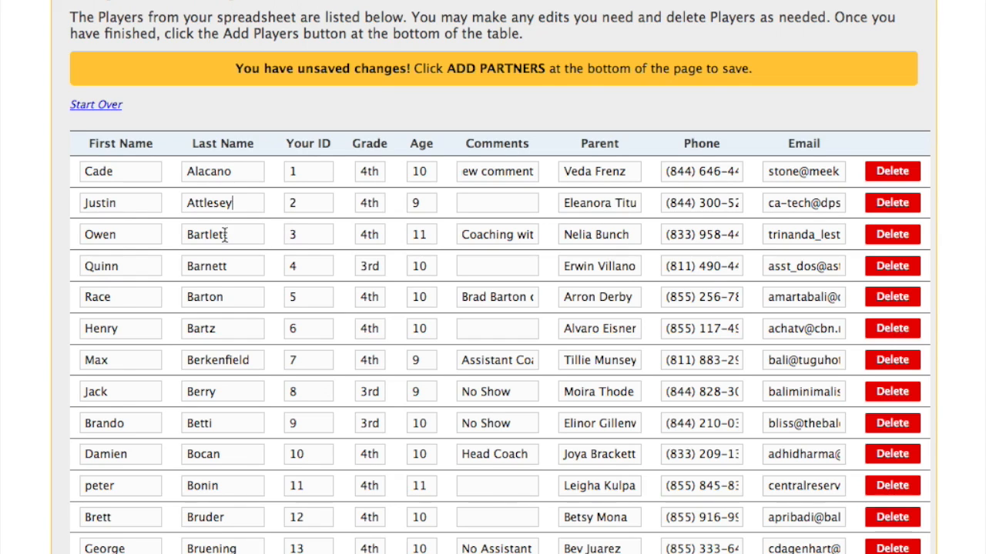
drag(147, 201, 29, 201)
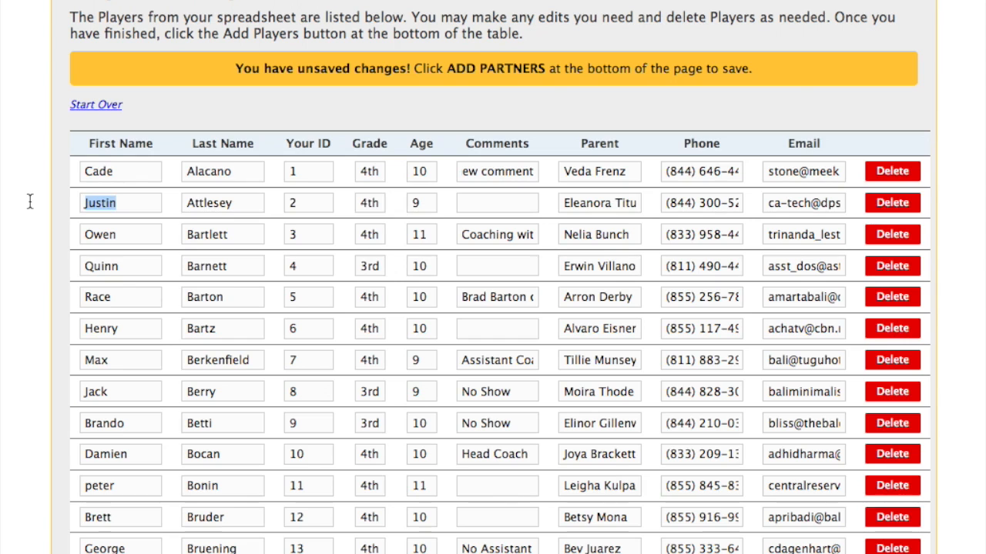
text(Luke)
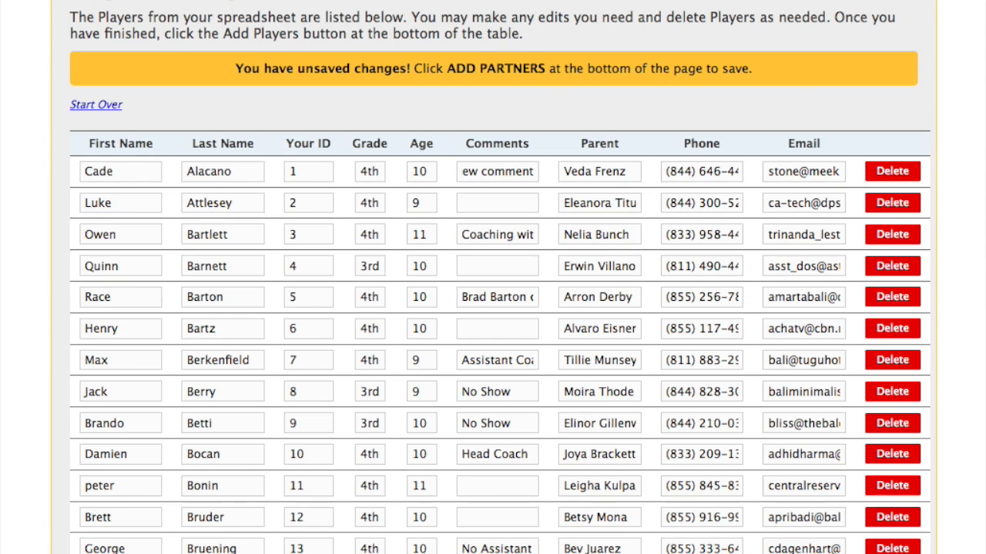
scroll(362, 378, down, 3)
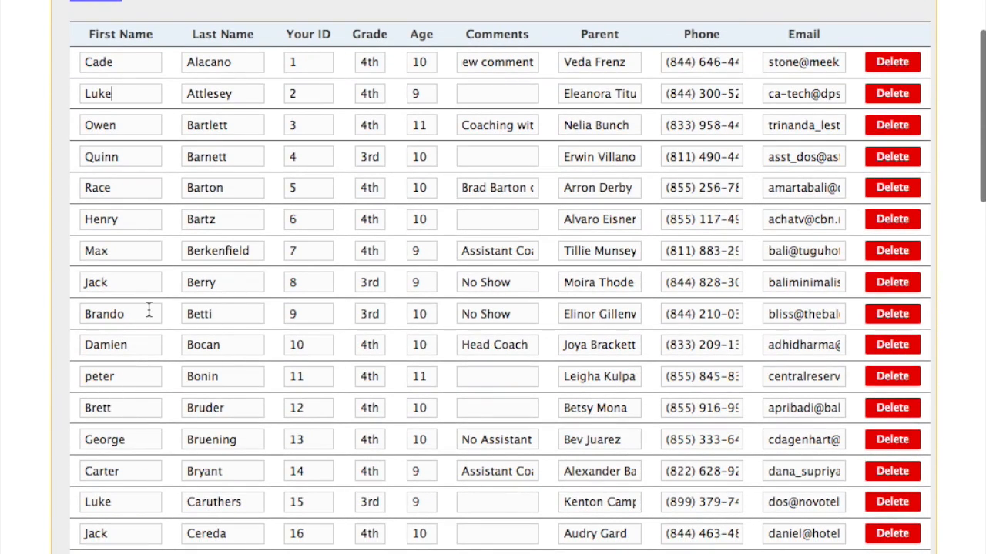
click(149, 312)
key(BackSpace)
text(en)
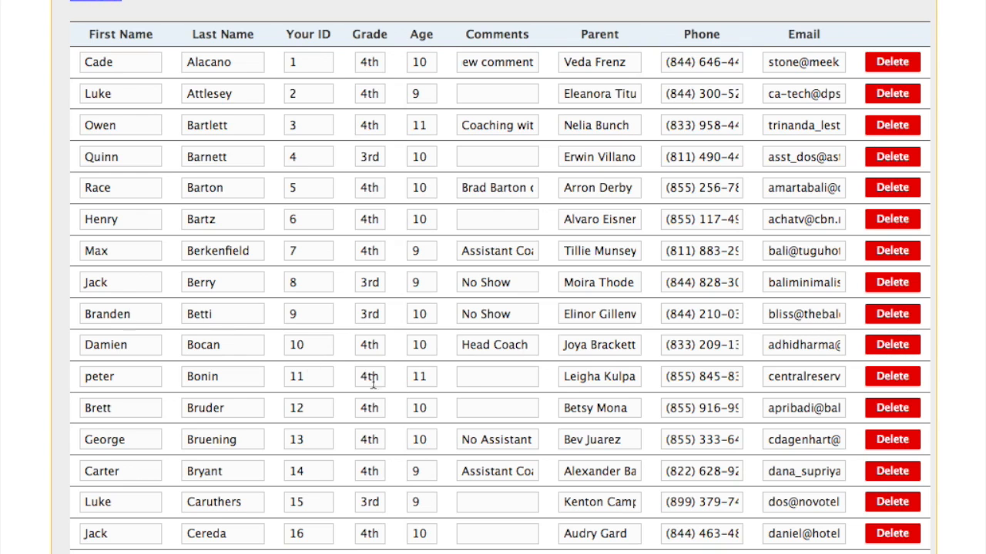
Remove players 20, 26 and 41 from the import list and add the remaining 107 players
scroll(465, 381, down, 6)
scroll(462, 379, down, 2)
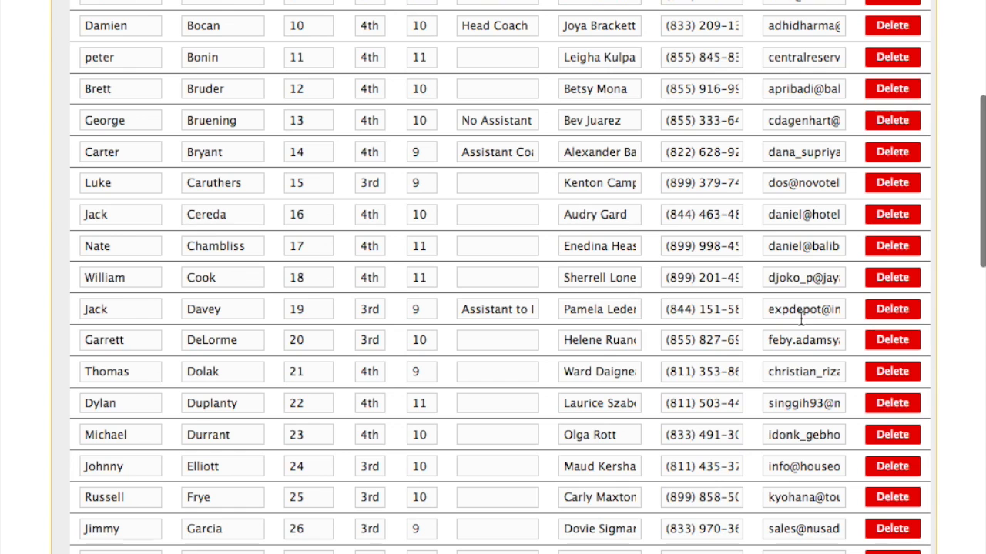
click(890, 340)
scroll(728, 368, down, 4)
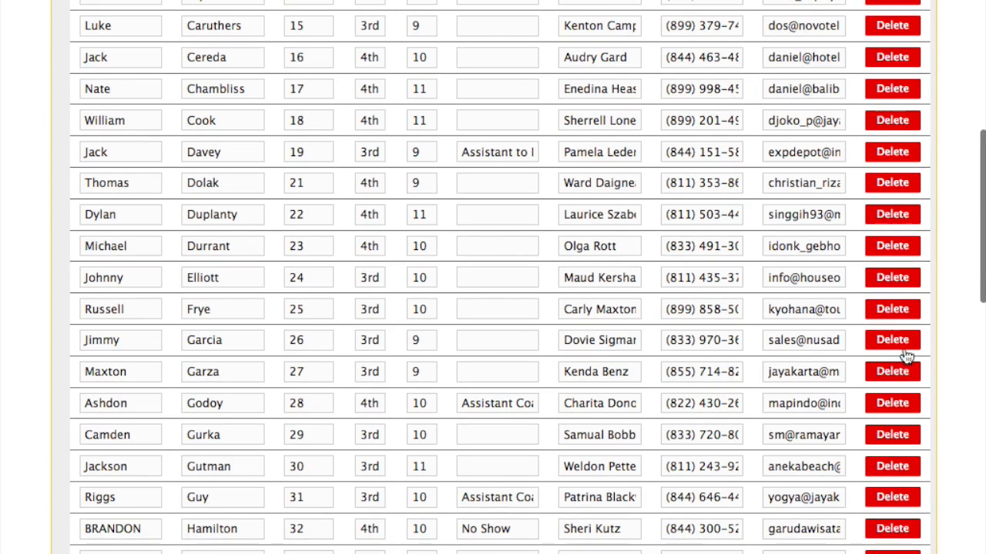
click(890, 342)
scroll(550, 372, down, 6)
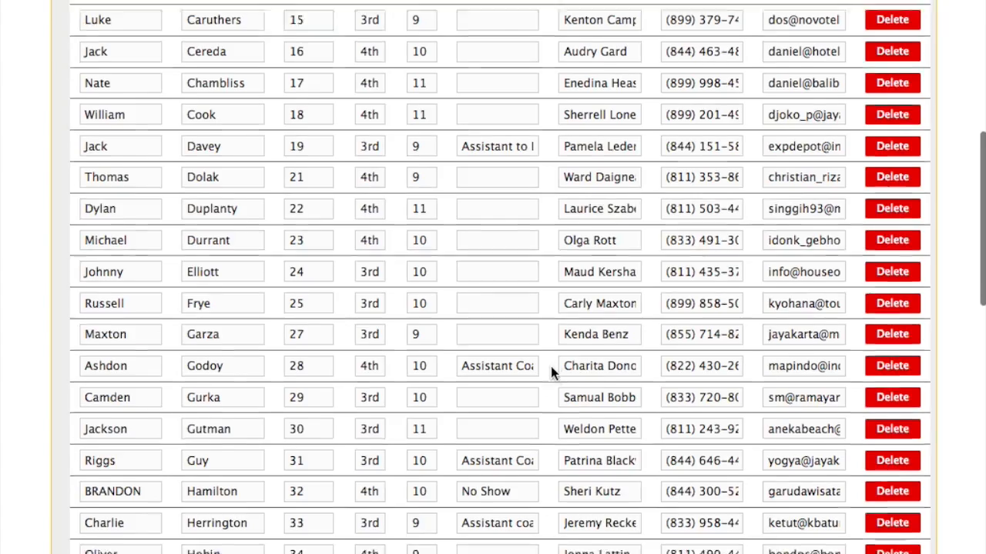
scroll(550, 366, down, 2)
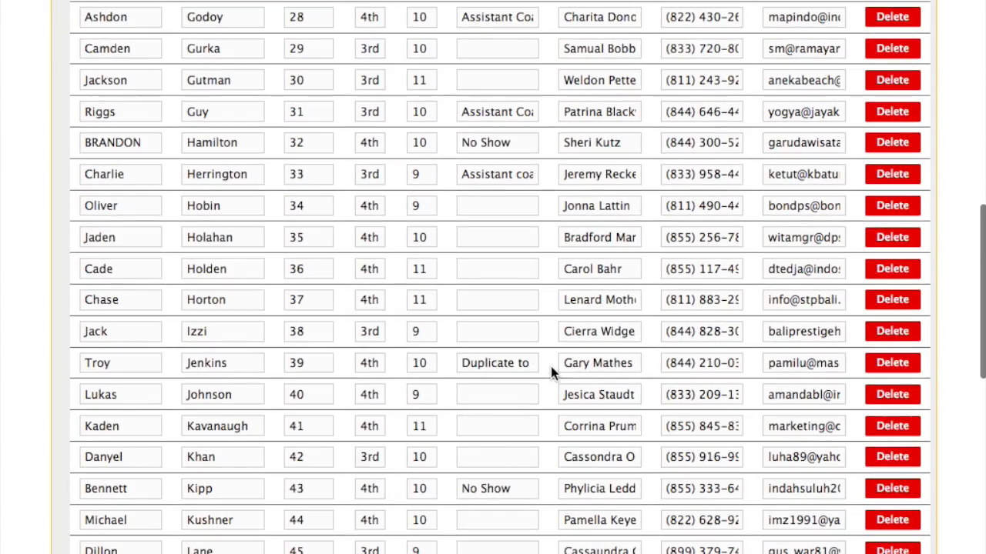
click(891, 432)
scroll(362, 451, down, 18)
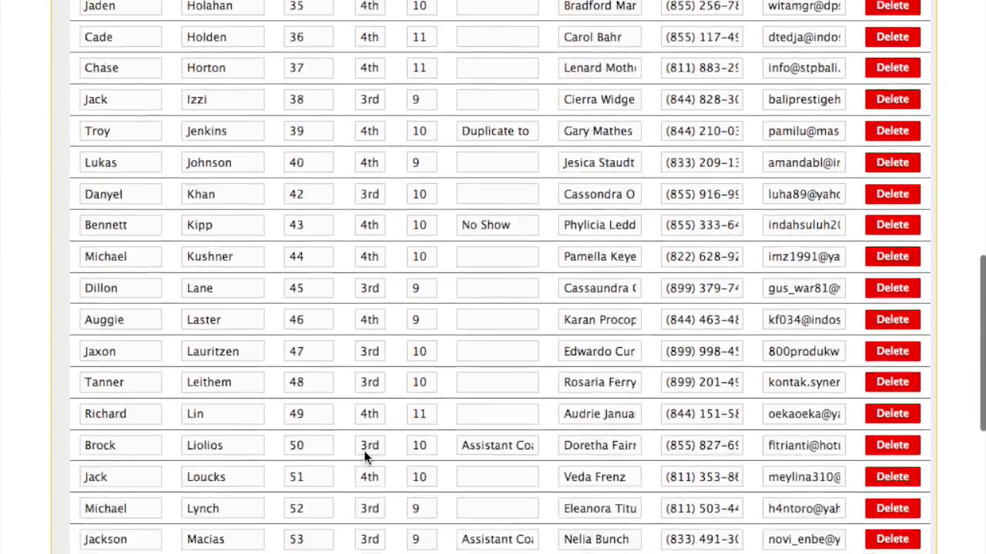
scroll(364, 452, down, 20)
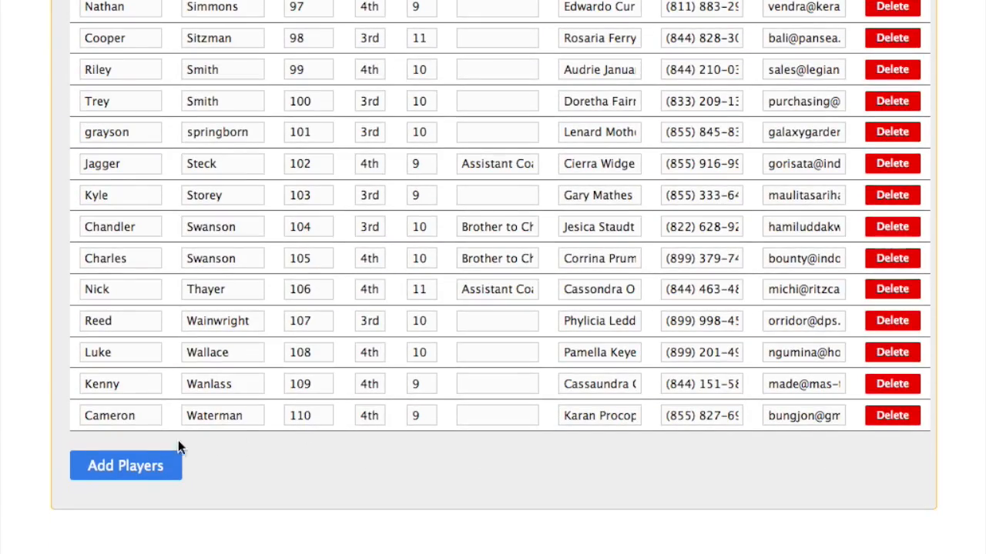
click(122, 471)
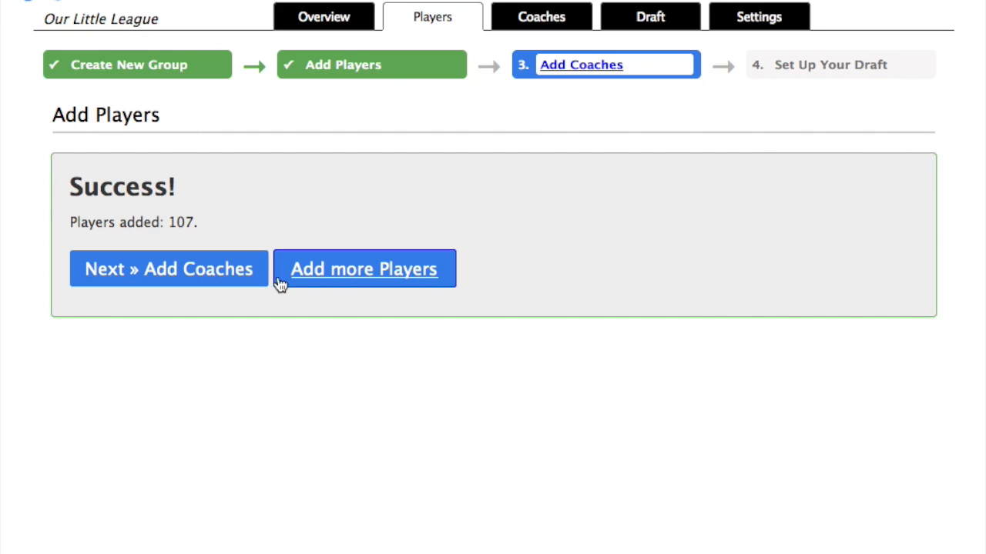
Set up manual entry of one additional player
click(352, 281)
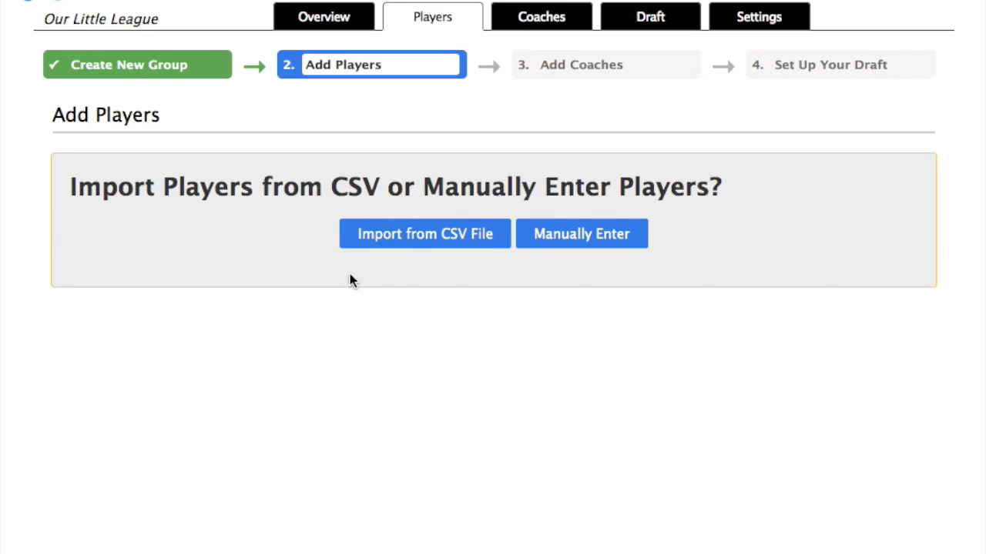
click(578, 241)
click(383, 228)
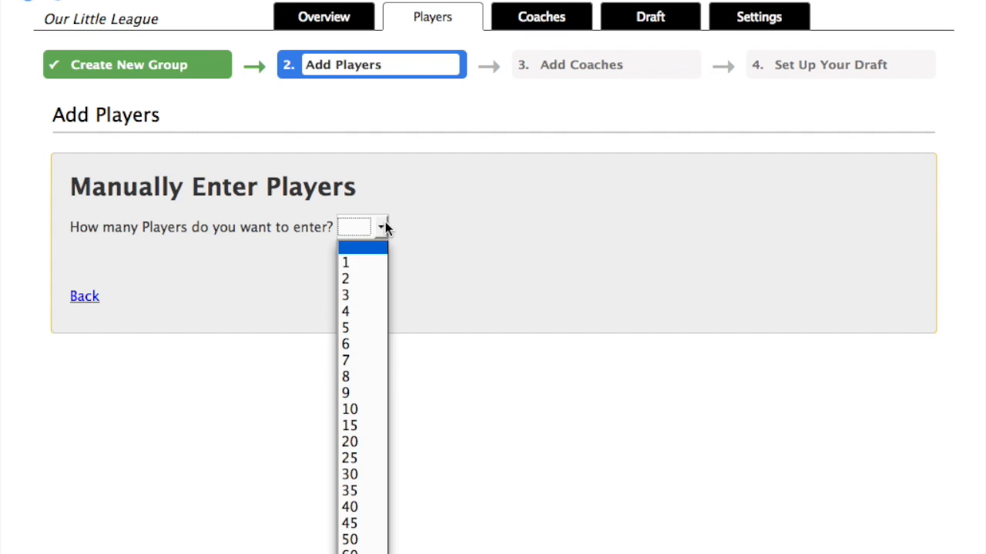
click(366, 262)
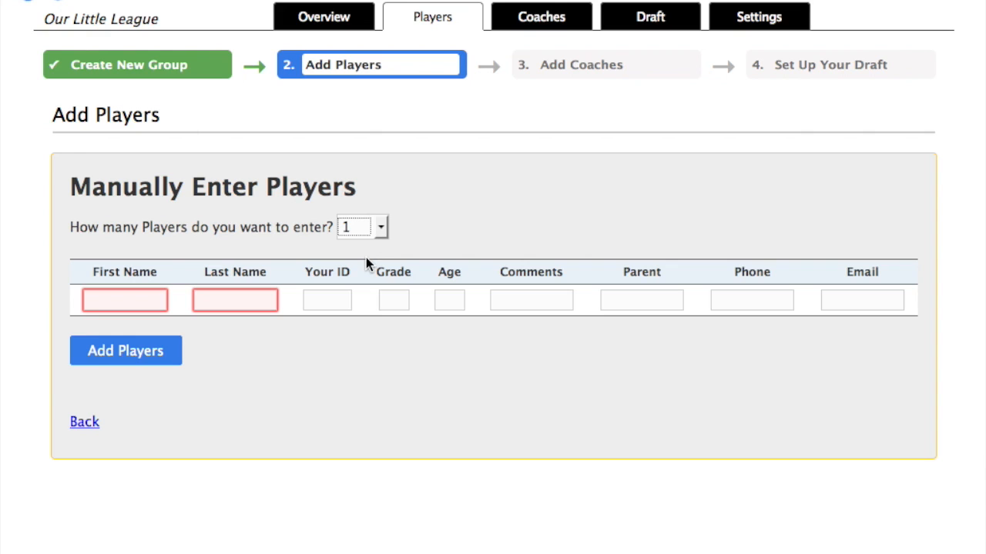
Enter the player's name, ID, age 10, comment 'a new player', parent name, phone and e-mail, then save
click(131, 294)
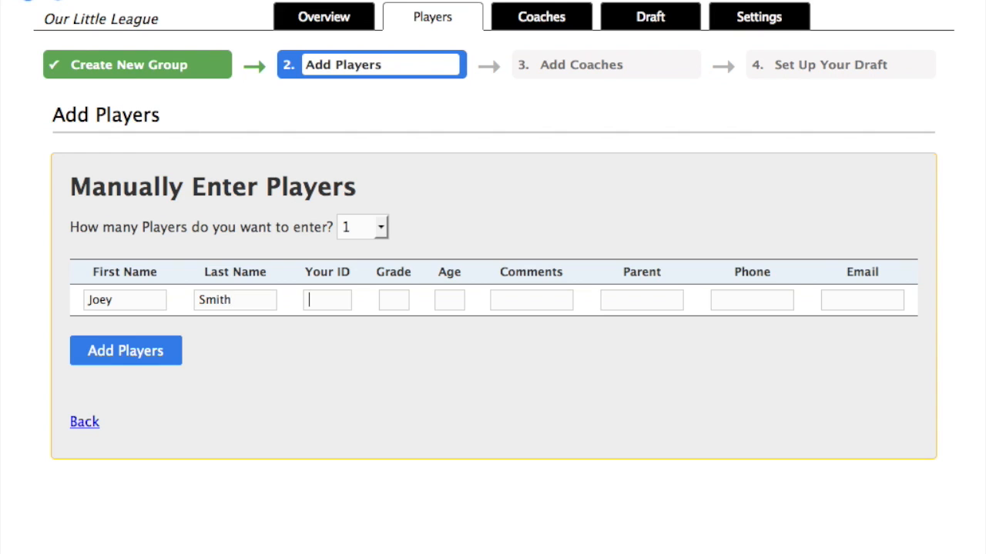
key(Tab)
text(233)
text(4)
key(Tab)
text(10)
text(a new player)
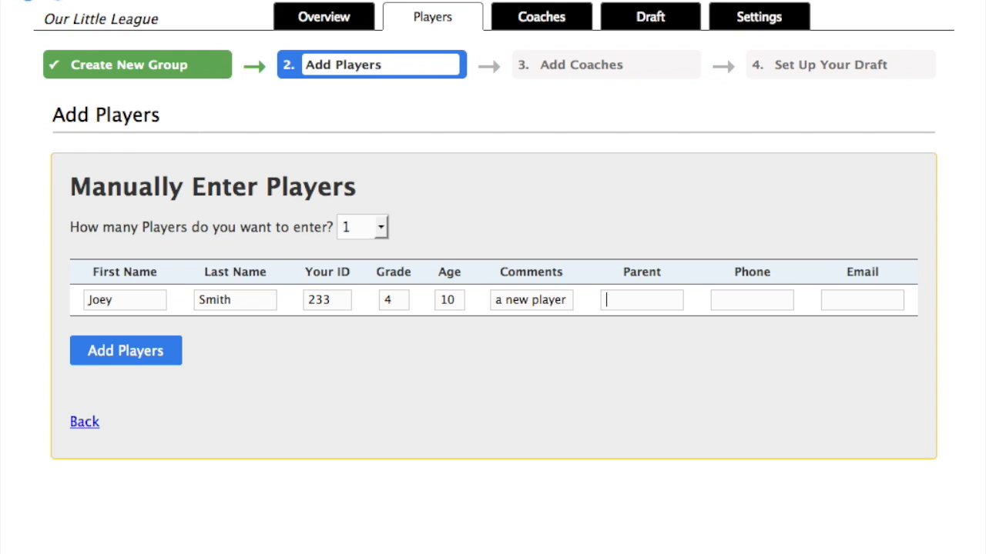
text(Mr. Smith)
key(Tab)
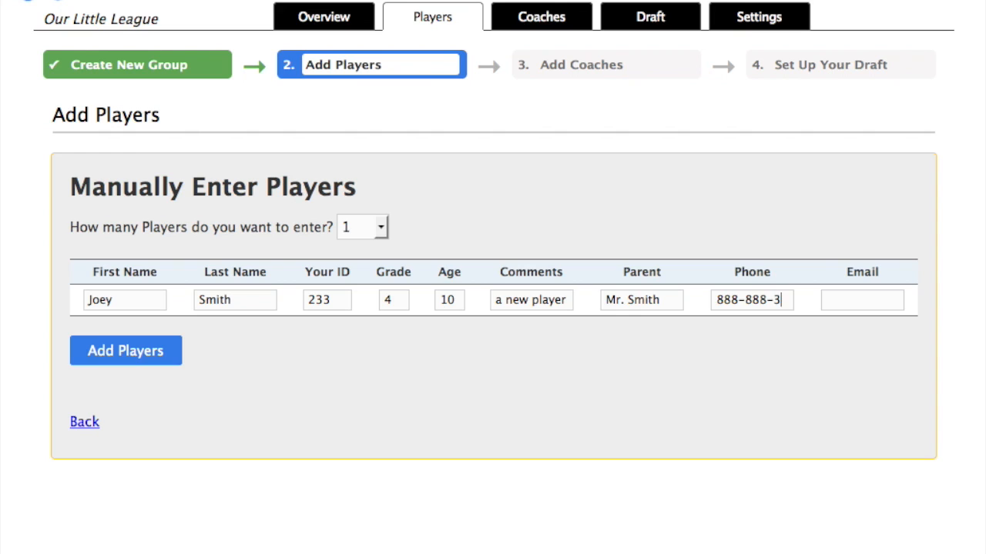
text(a@b.com)
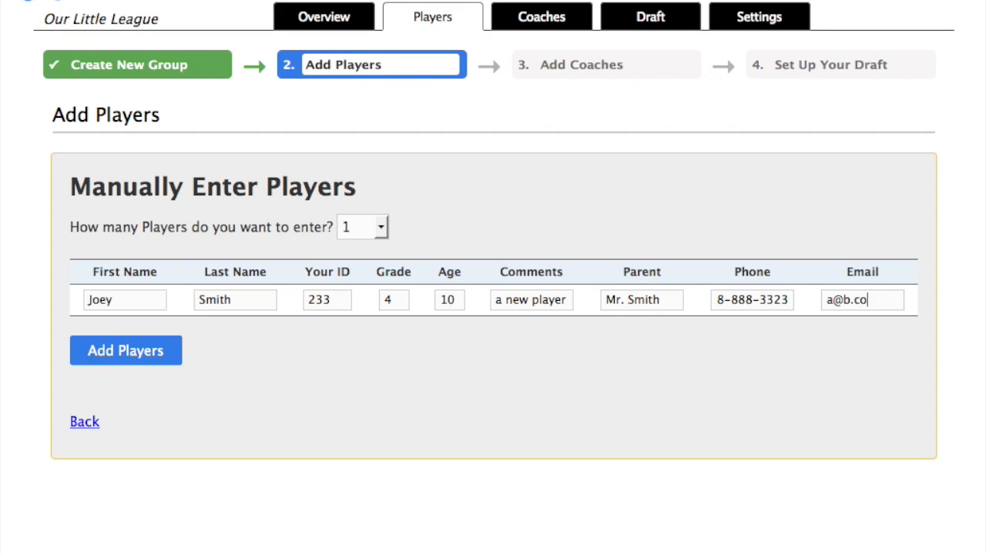
click(119, 356)
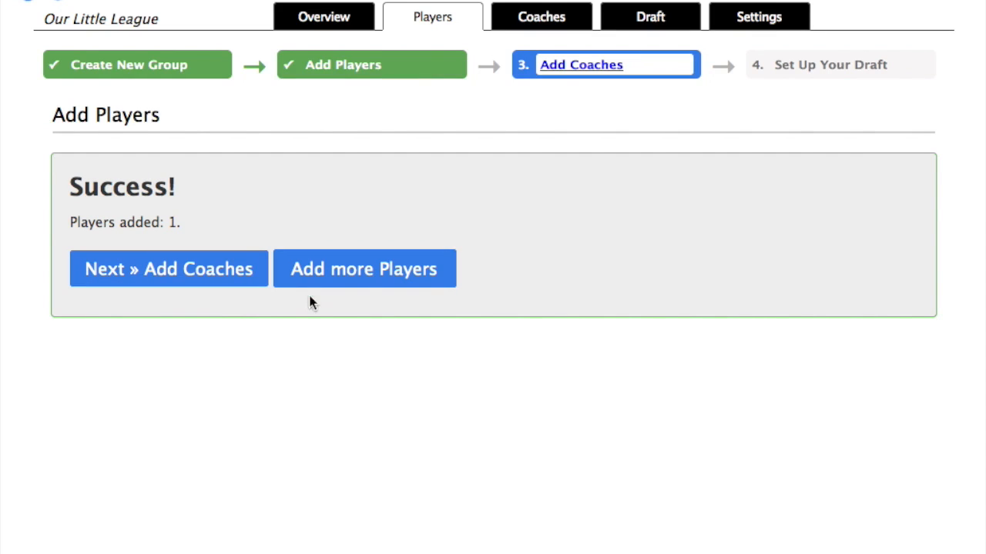
In Players > View & Manage, switch player 64 from DRAFT to the league's coach and save
mouse_move(433, 27)
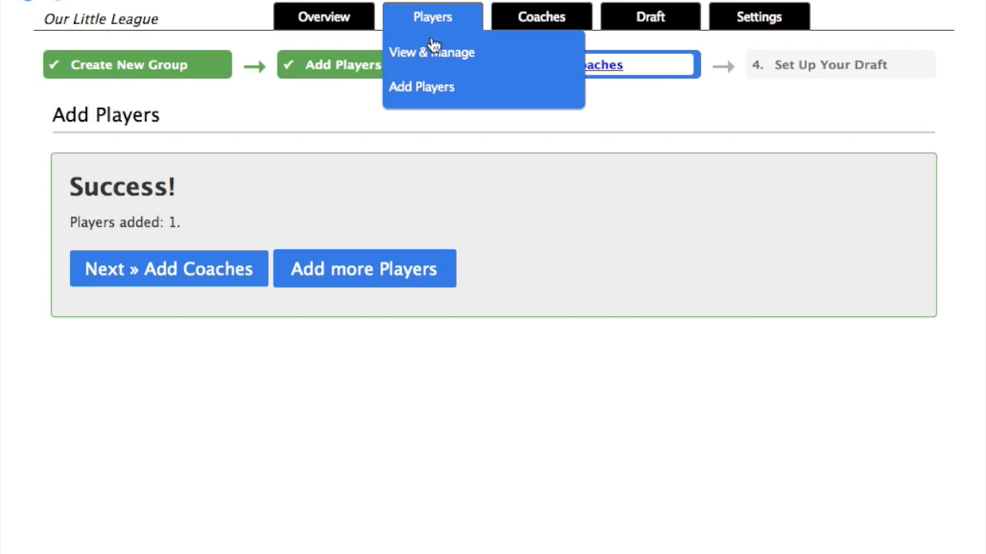
click(430, 56)
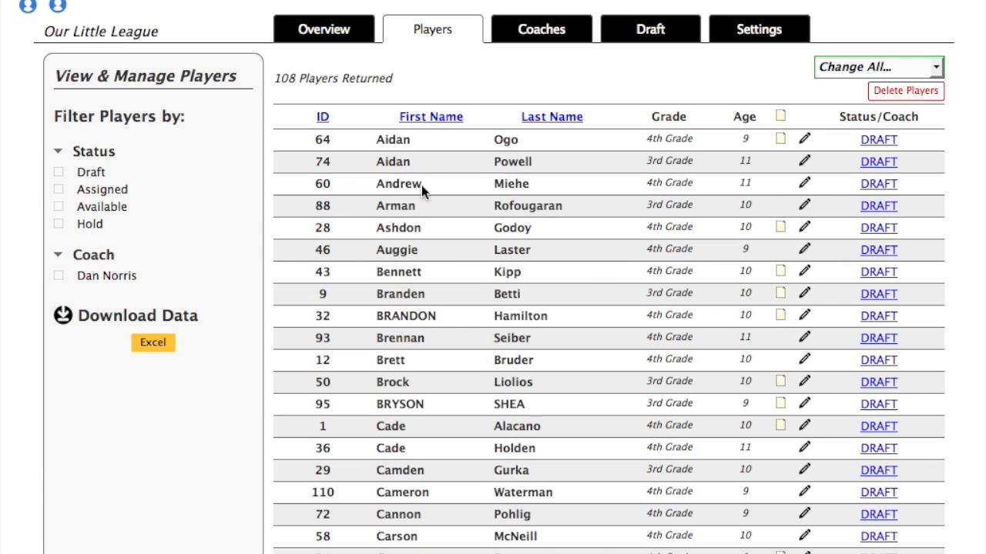
click(873, 140)
click(875, 143)
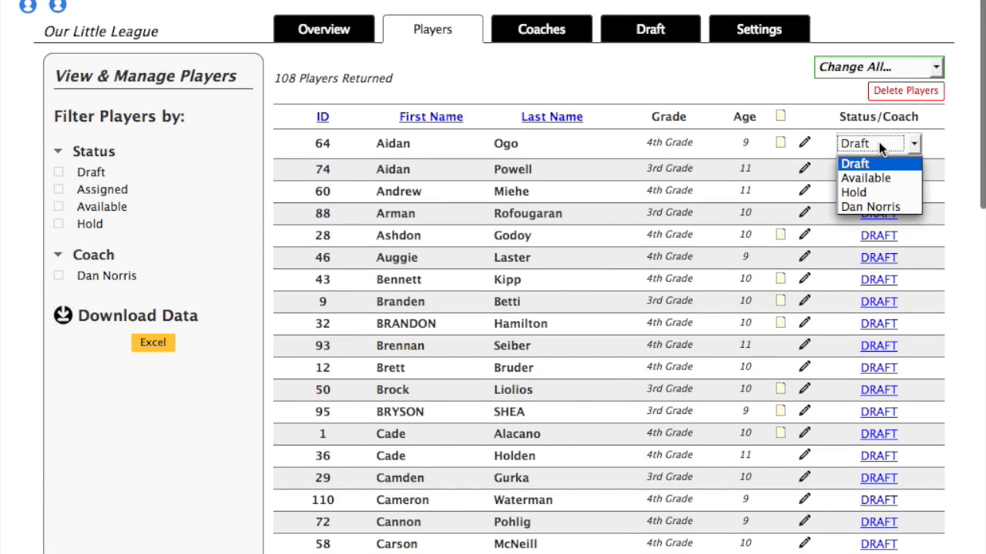
click(870, 207)
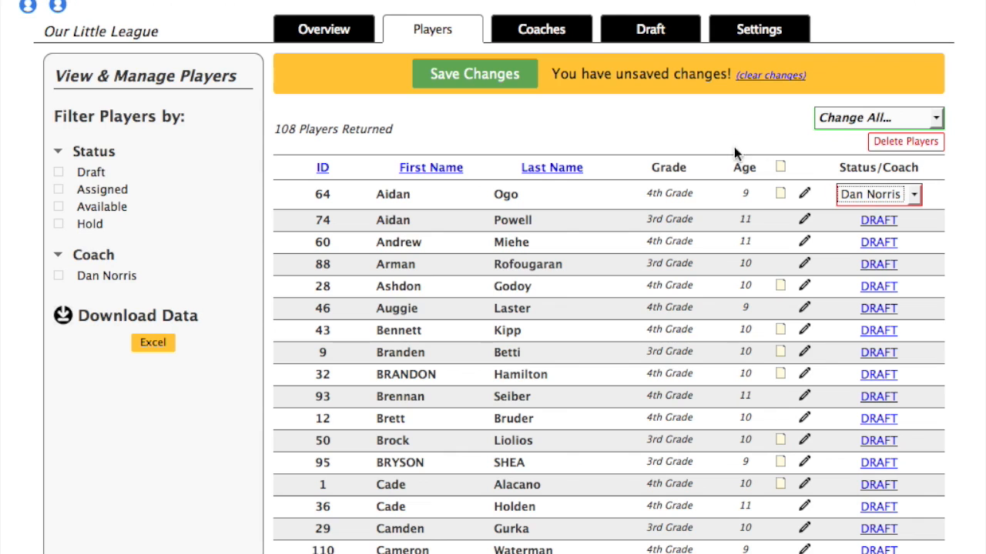
click(469, 75)
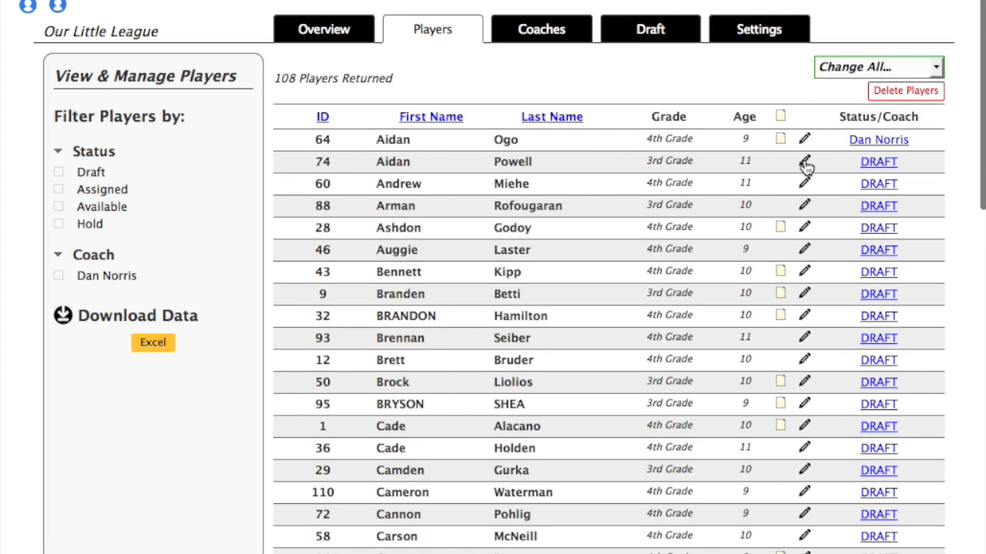
click(803, 162)
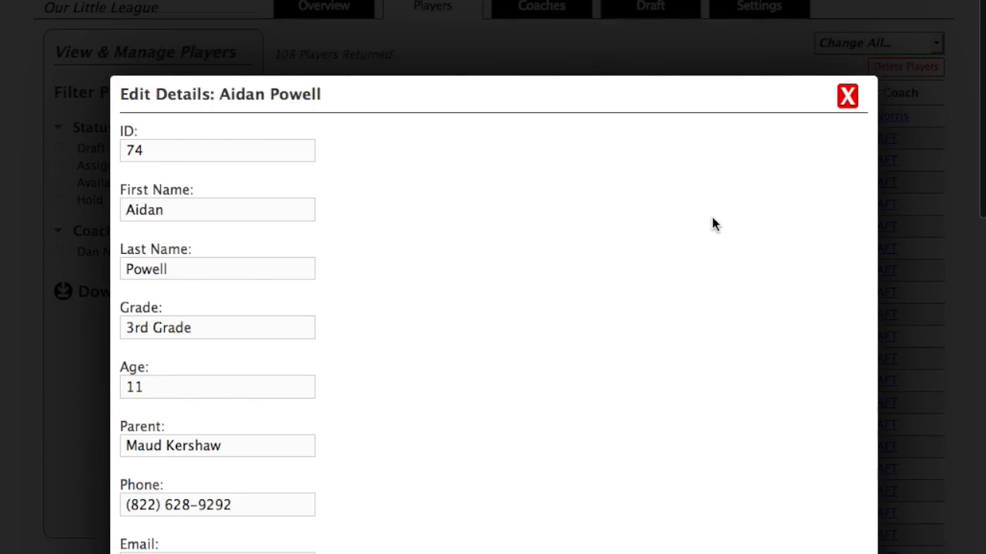
Replace player 74's first name and add an 's' to the end of the last name
click(237, 214)
double_click(225, 212)
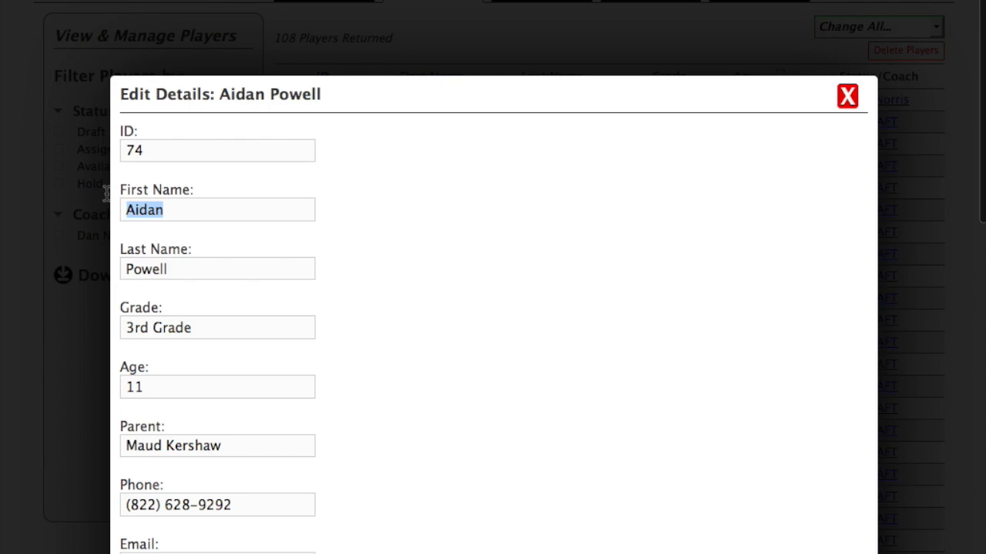
text(Aaron)
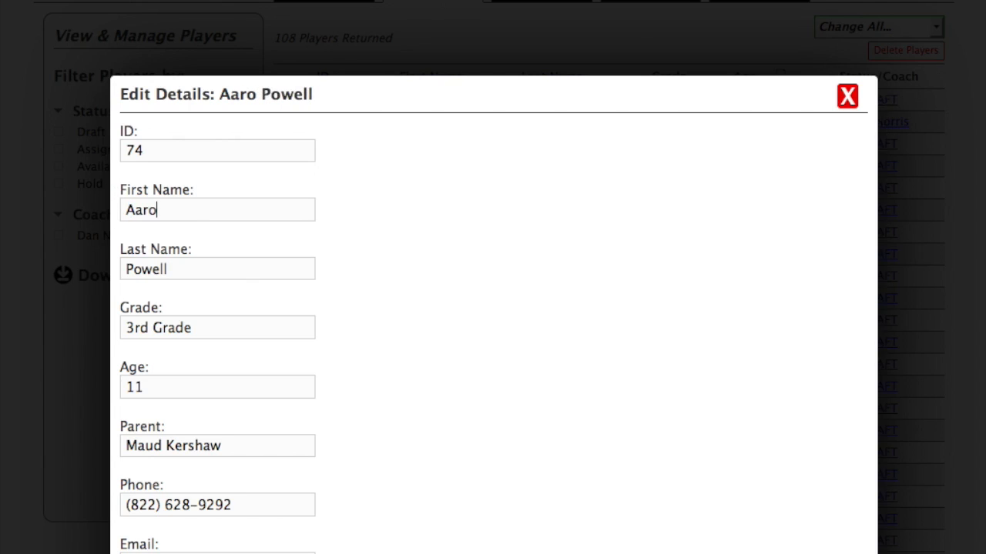
click(178, 274)
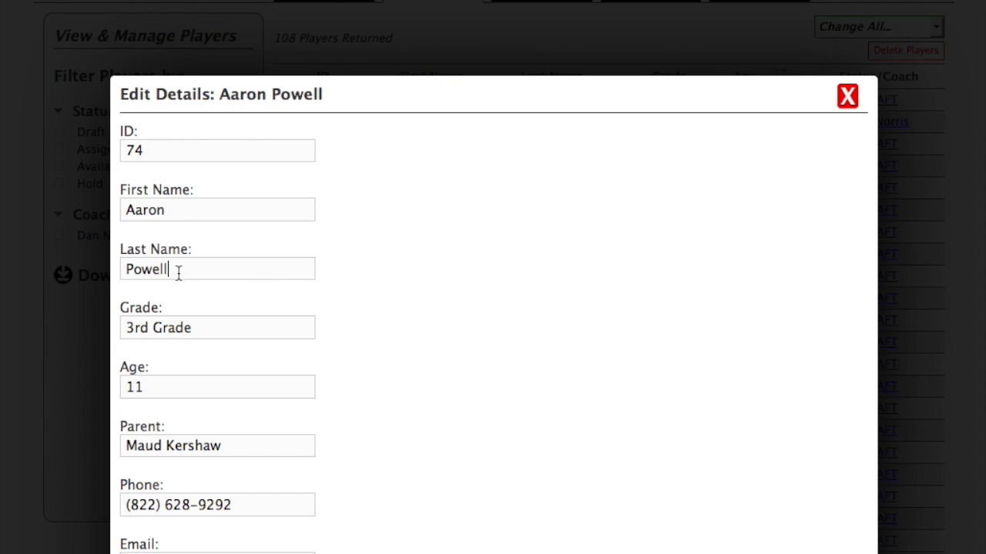
text(s)
Set player 74's grade to 4th Grade and age to 12, and save the record
click(199, 323)
drag(176, 322, 90, 314)
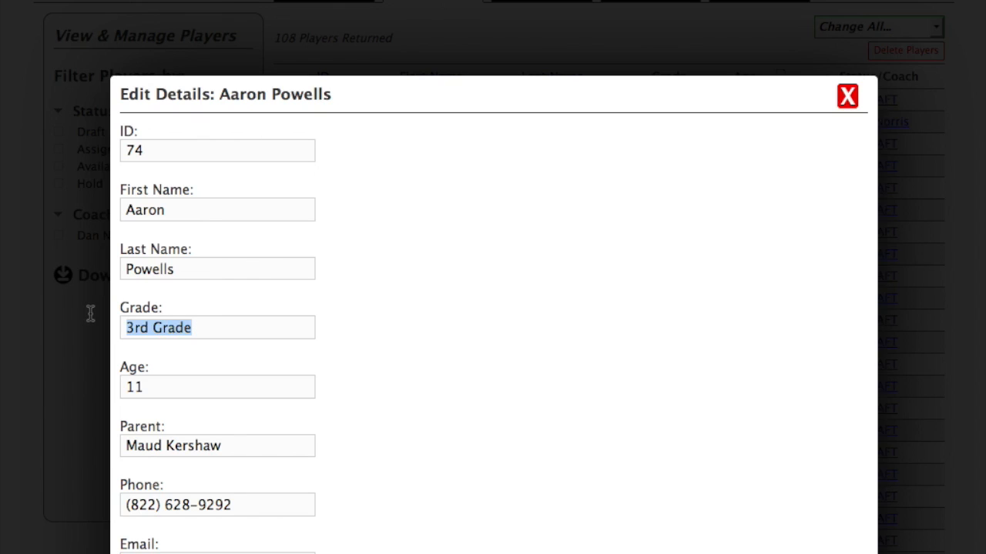
text(4th Grade)
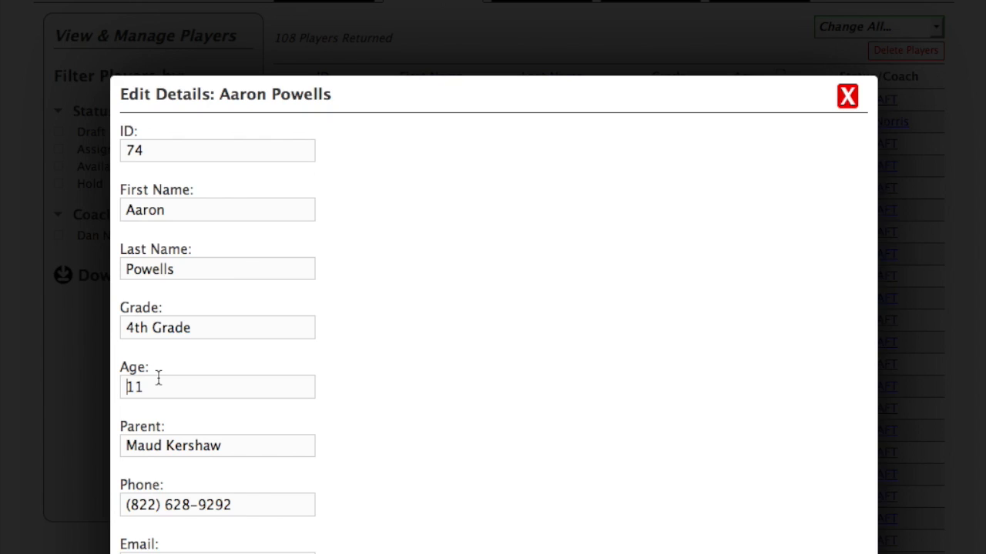
click(158, 377)
key(BackSpace)
text(2)
scroll(290, 439, down, 5)
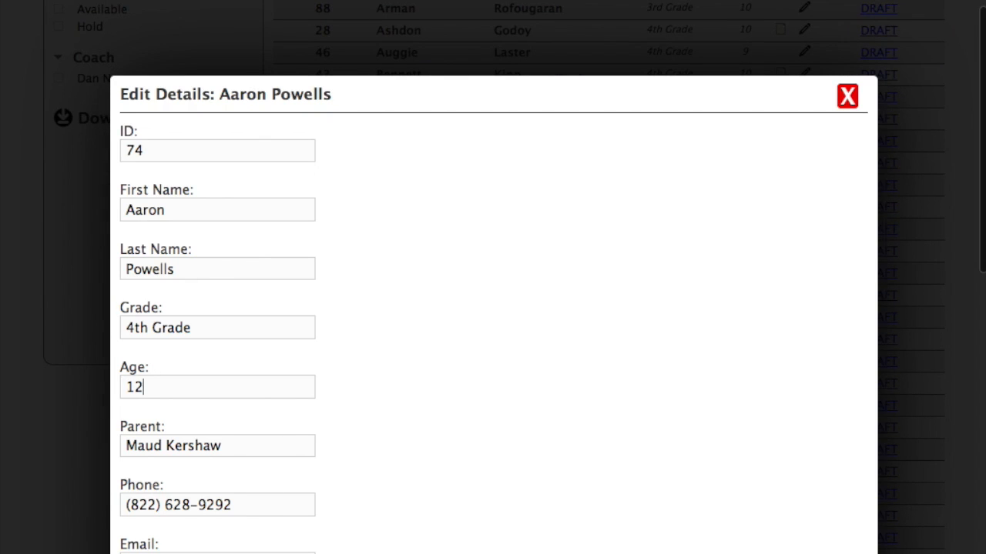
key(Return)
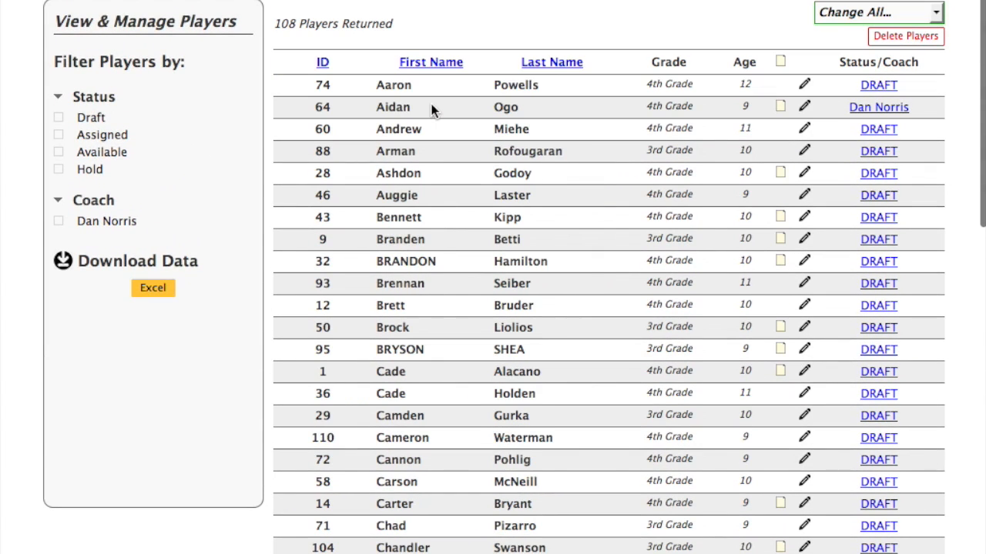
Sort the 108-player table by Last Name, then First Name, finally by ID ascending
click(548, 68)
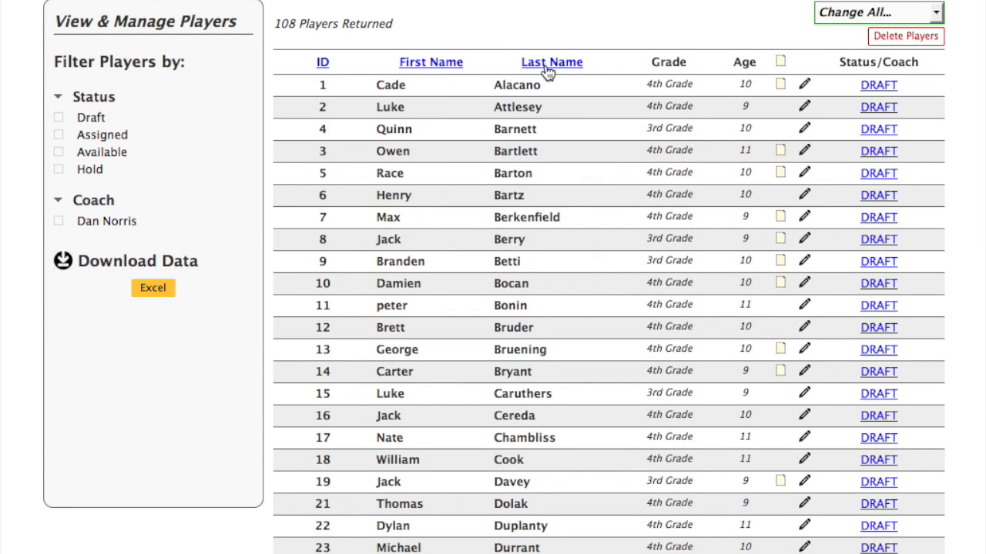
click(442, 63)
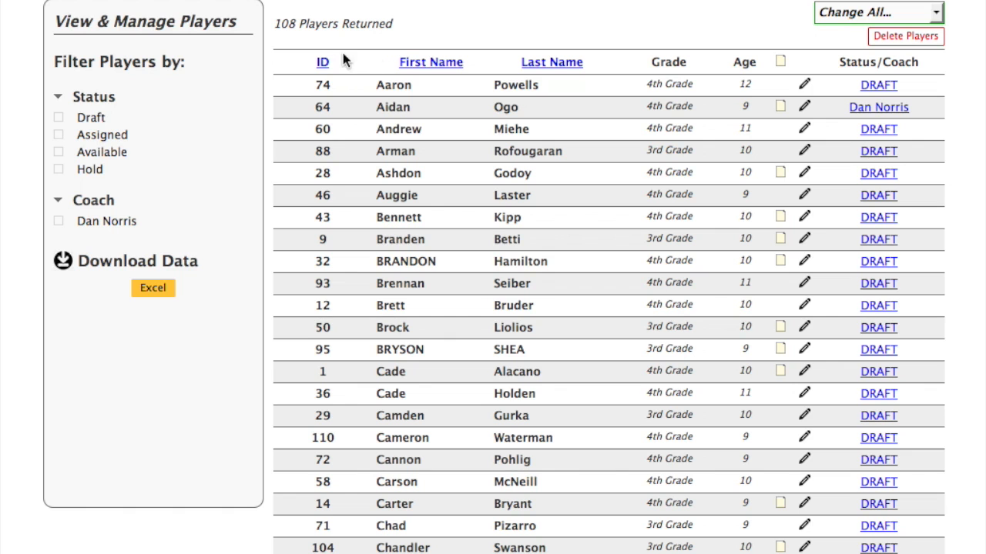
click(322, 63)
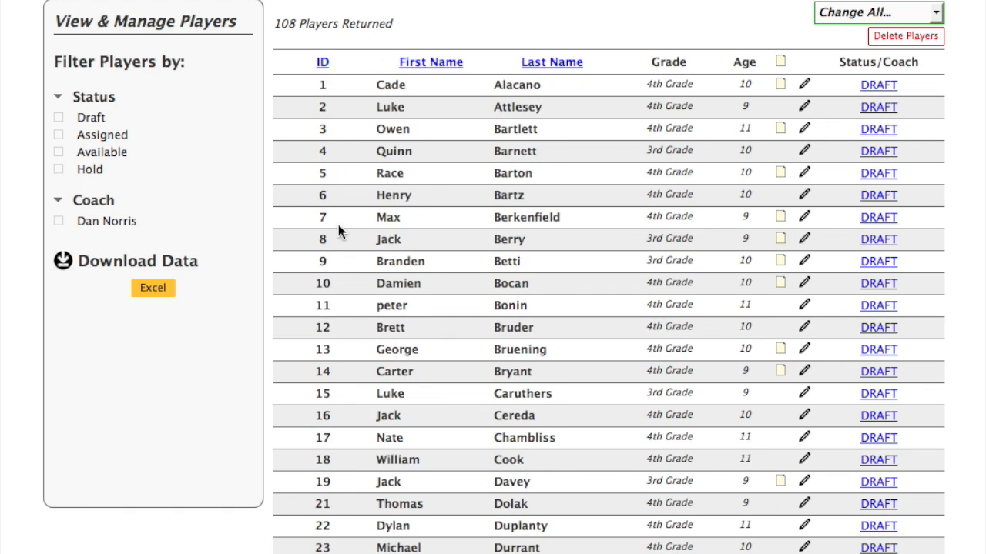
scroll(338, 224, down, 5)
scroll(338, 228, up, 5)
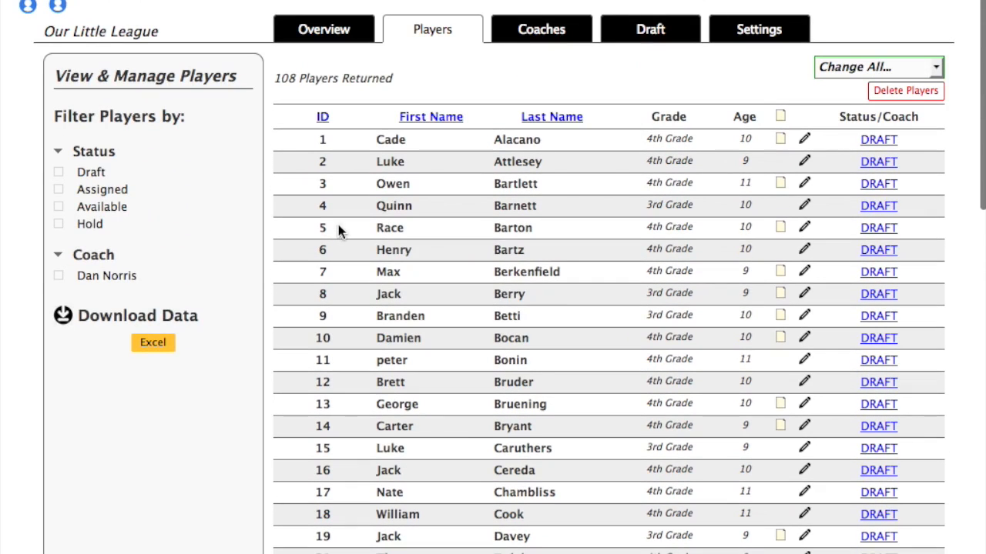